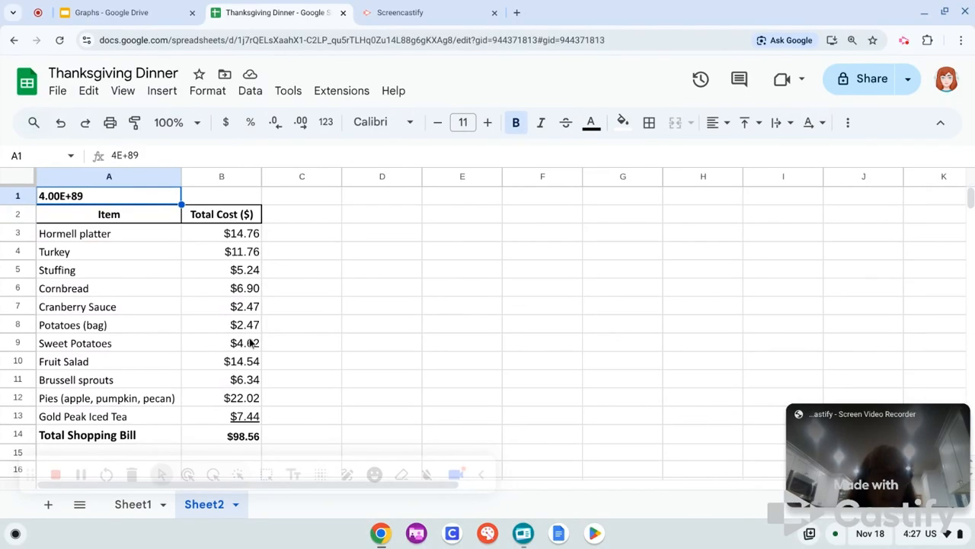
# Total the item costs B3:B13 in the Total Shopping Bill cell B14 with the SUM function
pyautogui.click(247, 436)
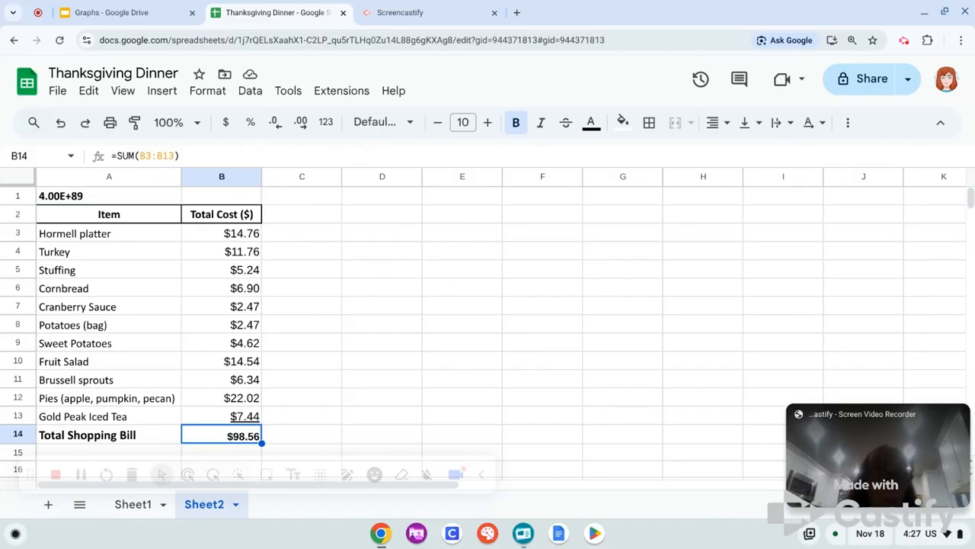
pyautogui.click(848, 124)
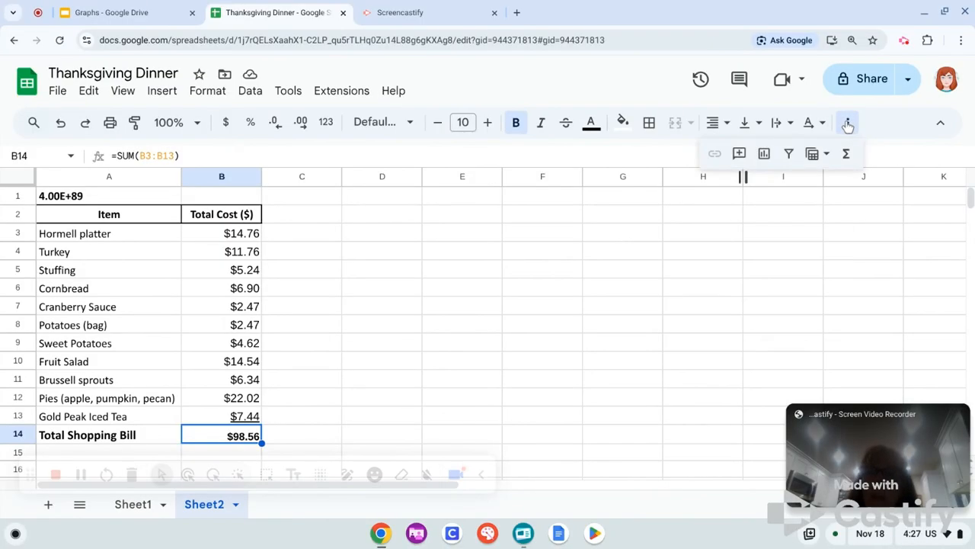
pyautogui.click(848, 155)
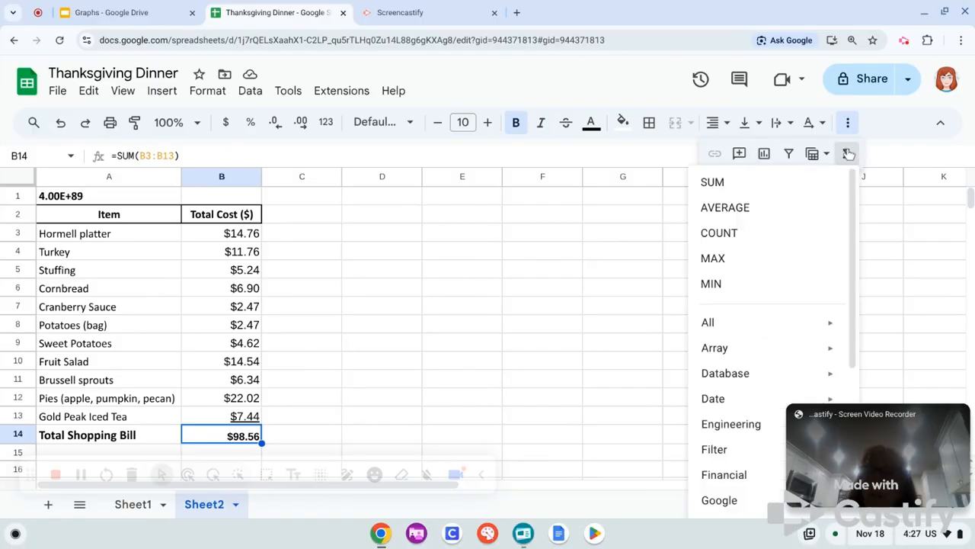
pyautogui.click(724, 183)
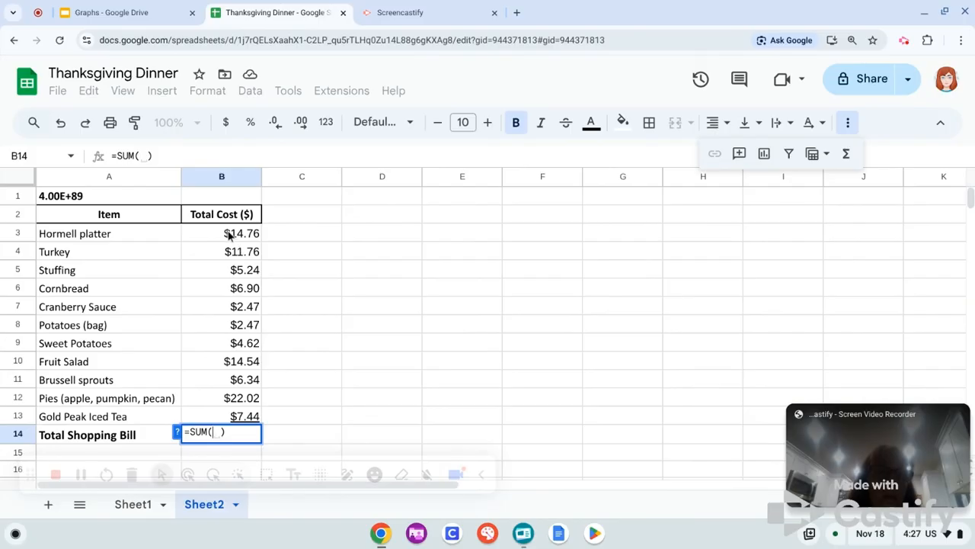
pyautogui.moveTo(229, 236); pyautogui.dragTo(240, 418)
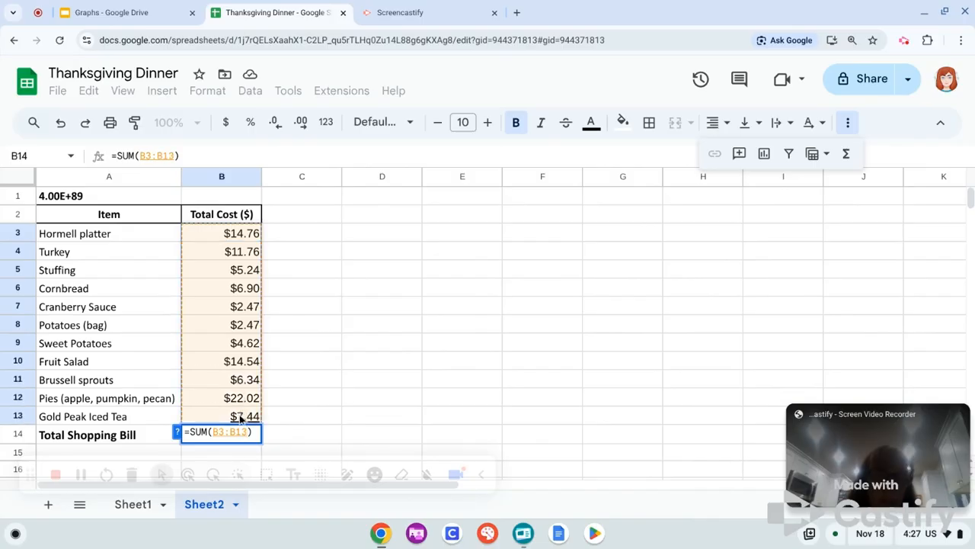
pyautogui.press('Return')
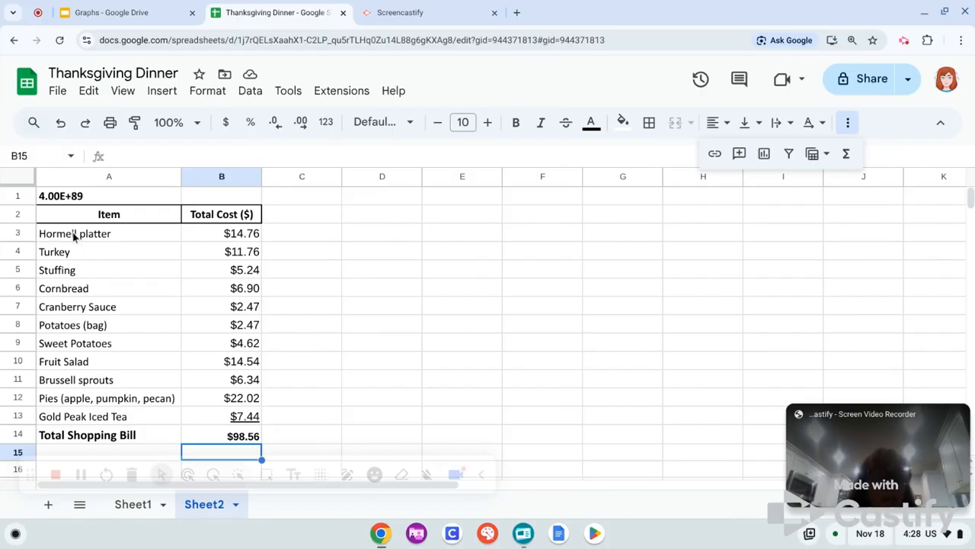
# Insert a chart from the item names and costs in A3:B13, leaving out the header and total rows
pyautogui.moveTo(73, 236); pyautogui.dragTo(228, 417)
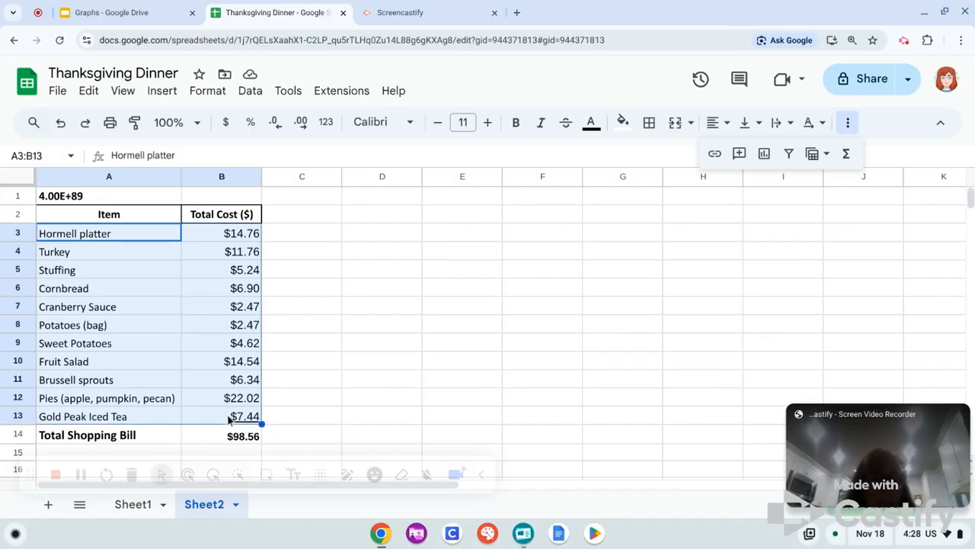
pyautogui.click(367, 367)
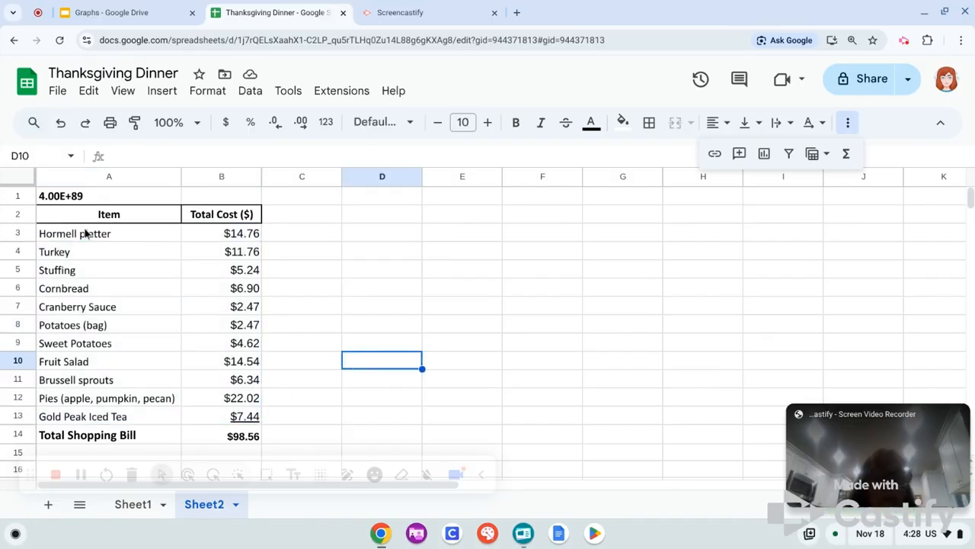
pyautogui.moveTo(86, 233); pyautogui.dragTo(254, 420)
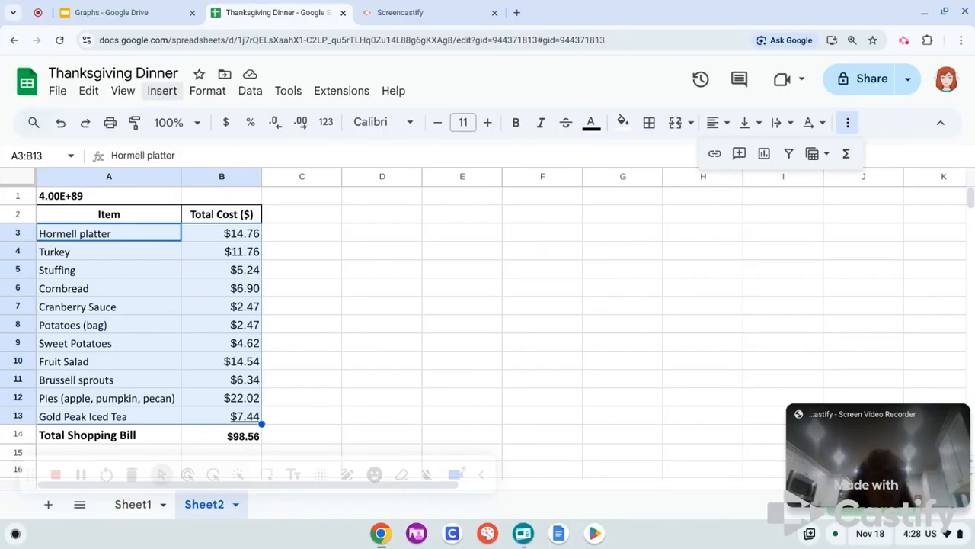
pyautogui.click(159, 92)
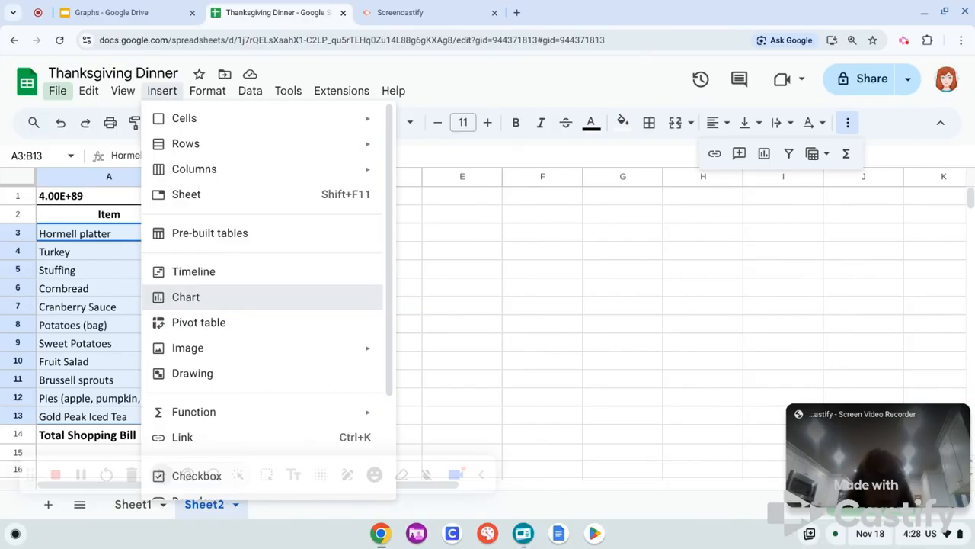
pyautogui.click(223, 305)
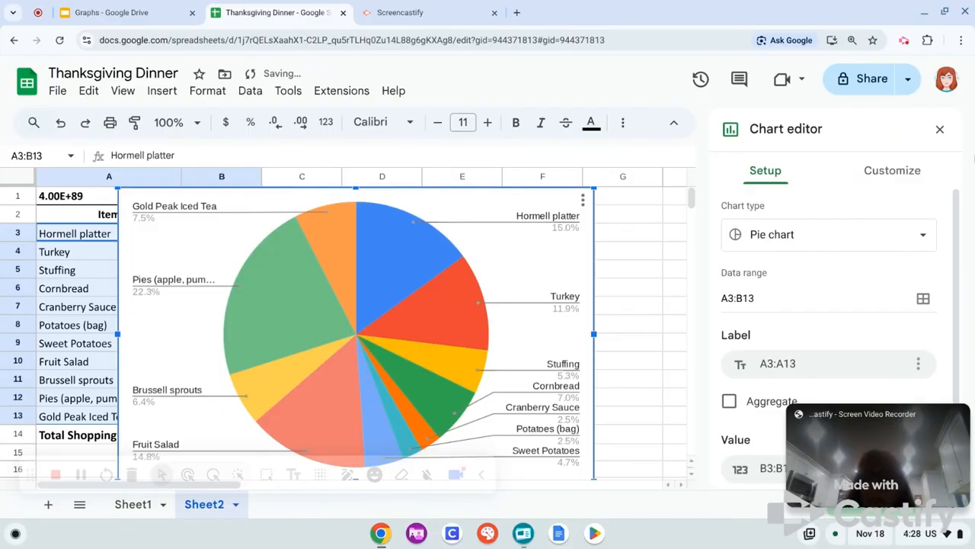
# Try the column chart type for the grocery costs, and switch the chart back to a pie chart
pyautogui.click(923, 231)
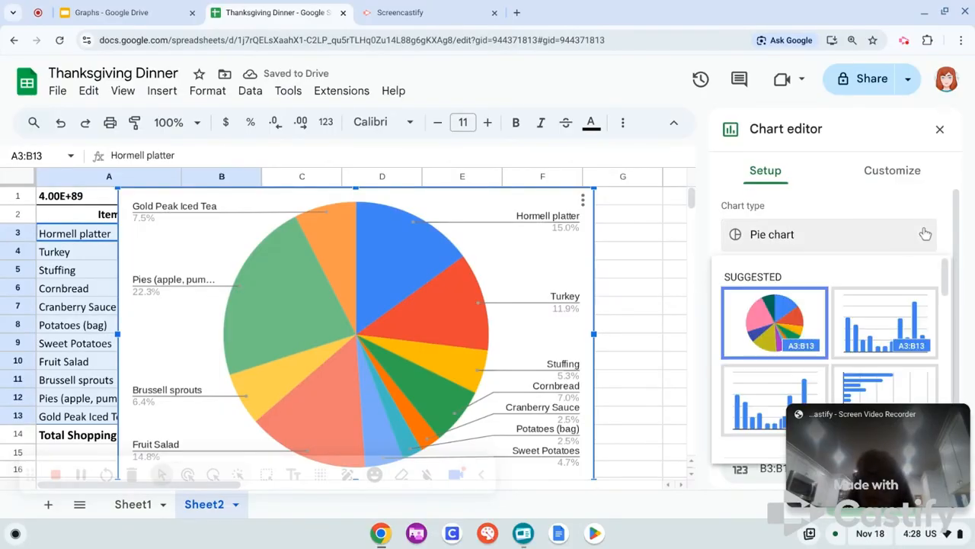
pyautogui.click(874, 322)
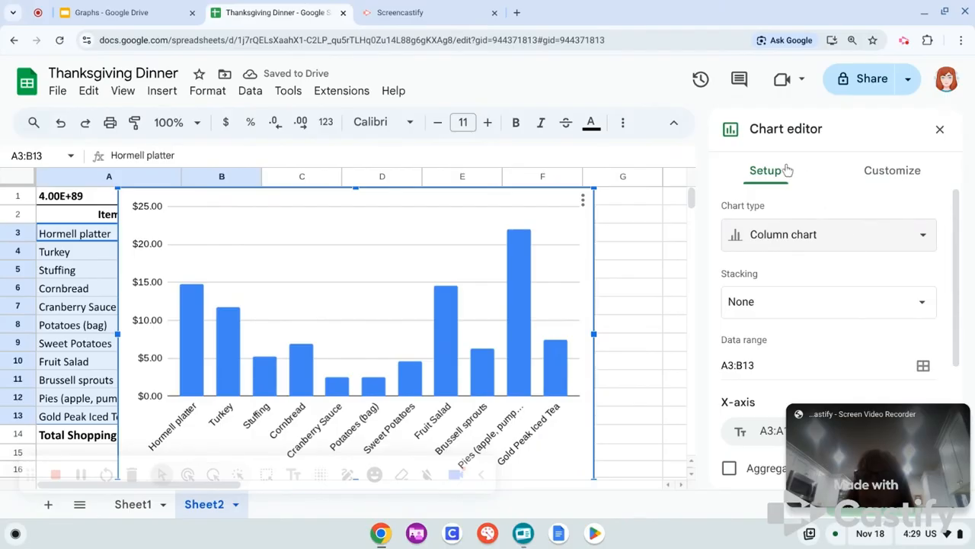
pyautogui.click(924, 235)
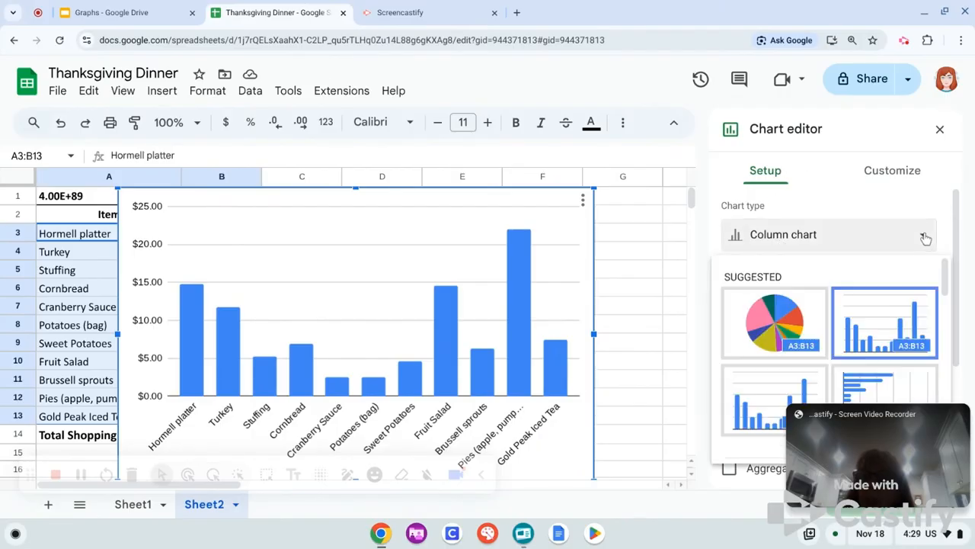
pyautogui.click(750, 335)
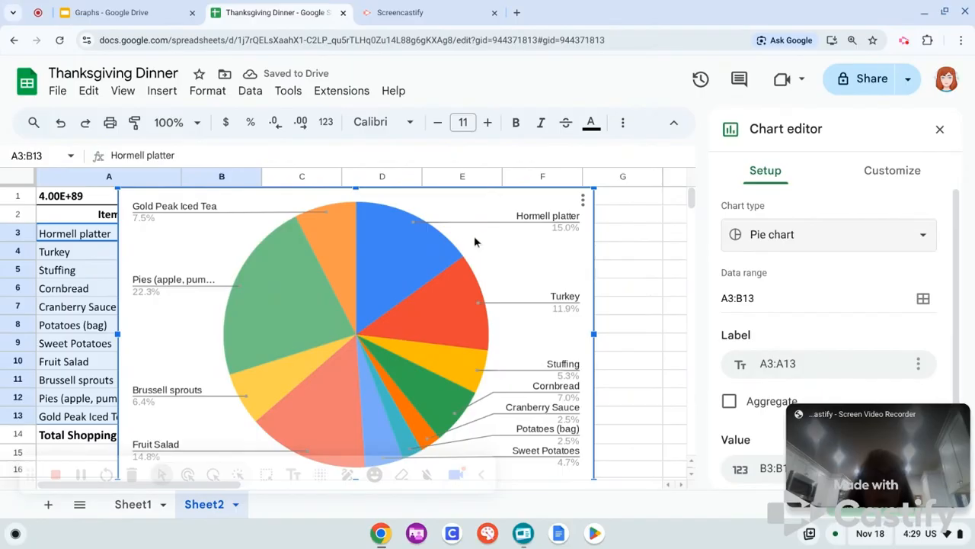
# Move the pie chart directly below the cost table, starting at row 15, and title it "Thanksgiving dinner budget"
pyautogui.moveTo(477, 236); pyautogui.dragTo(394, 496)
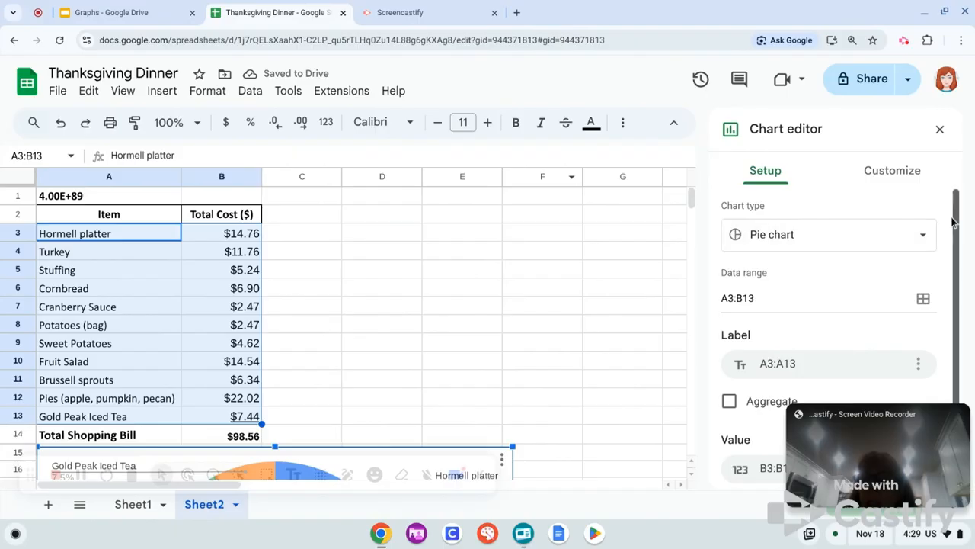
pyautogui.moveTo(955, 207); pyautogui.dragTo(957, 286)
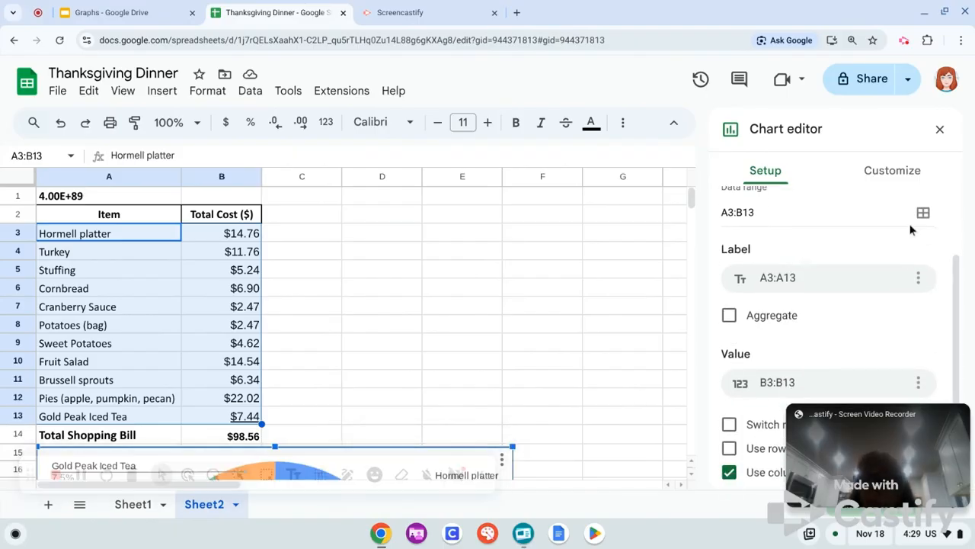
pyautogui.click(898, 175)
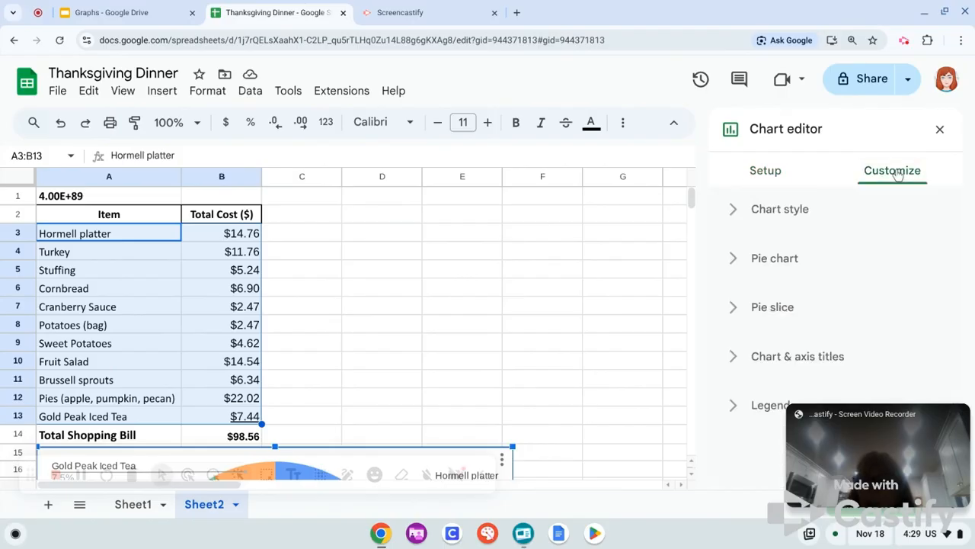
pyautogui.click(805, 359)
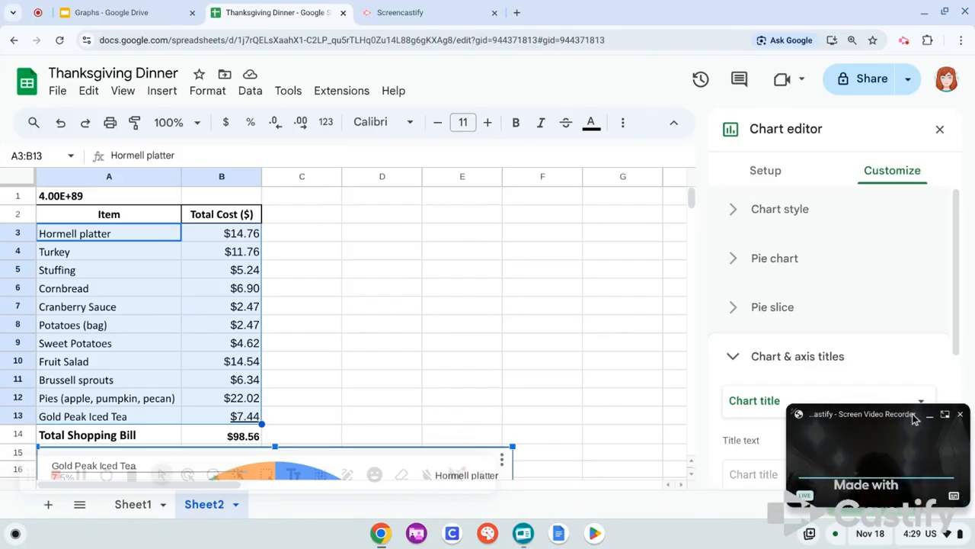
pyautogui.click(749, 476)
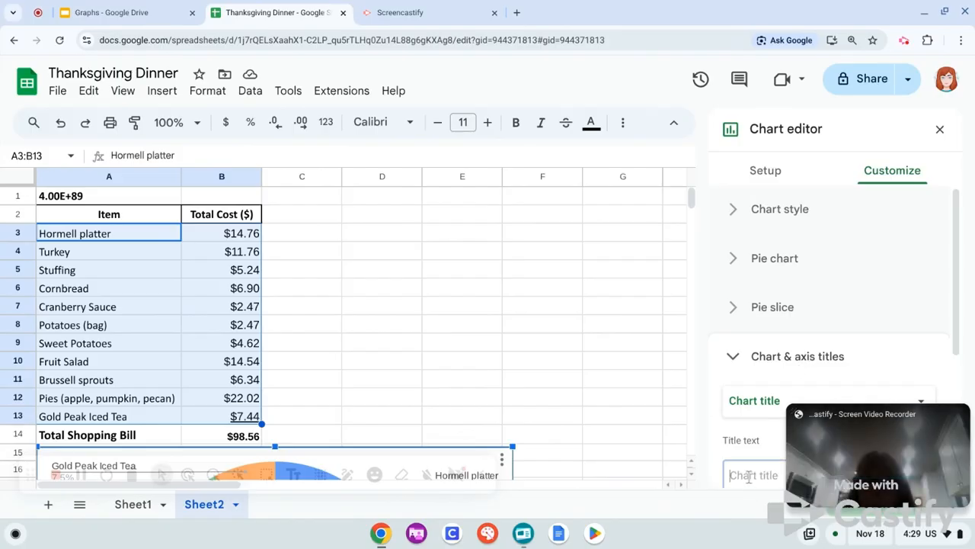
pyautogui.write('Tha')
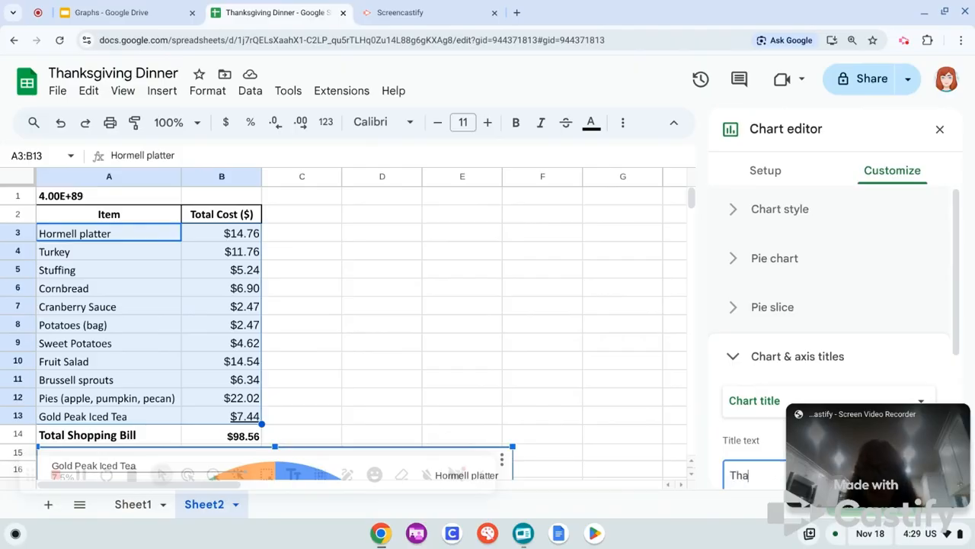
pyautogui.write('nksgiving dinner budget')
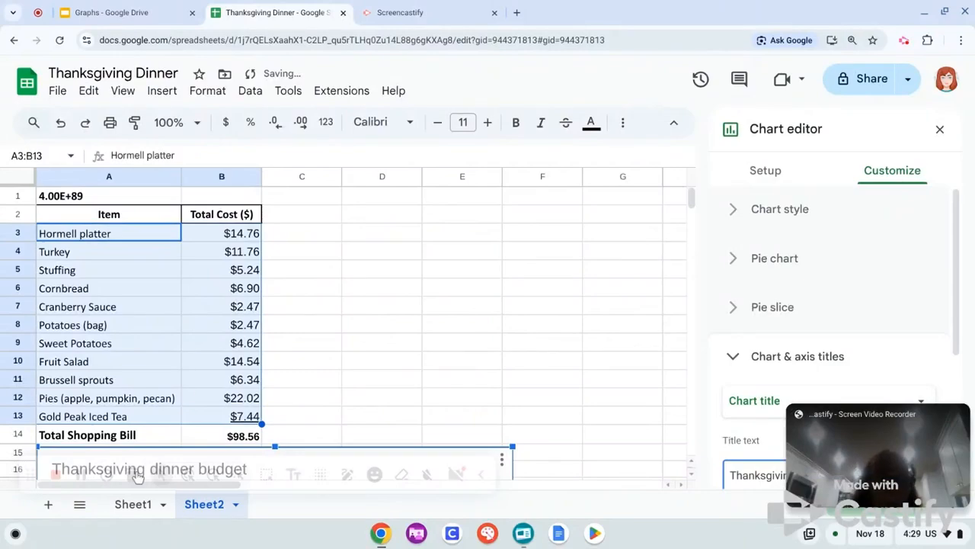
pyautogui.click(396, 373)
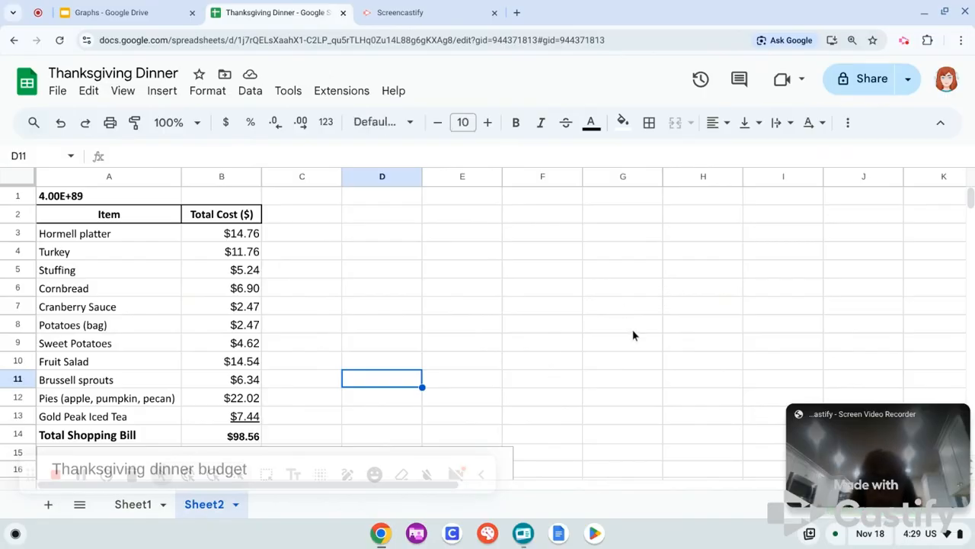
# Examine the pie chart's item labels and percentages below the table, and return to the top of the sheet
pyautogui.click(622, 355)
pyautogui.press('Down')
pyautogui.press('Down')
pyautogui.press('Down')
pyautogui.press('Down')
pyautogui.press('Down')
pyautogui.press('Down')
pyautogui.press('Down')
pyautogui.press('Down')
pyautogui.press('Down')
pyautogui.press('Down')
pyautogui.press('Down')
pyautogui.press('Down')
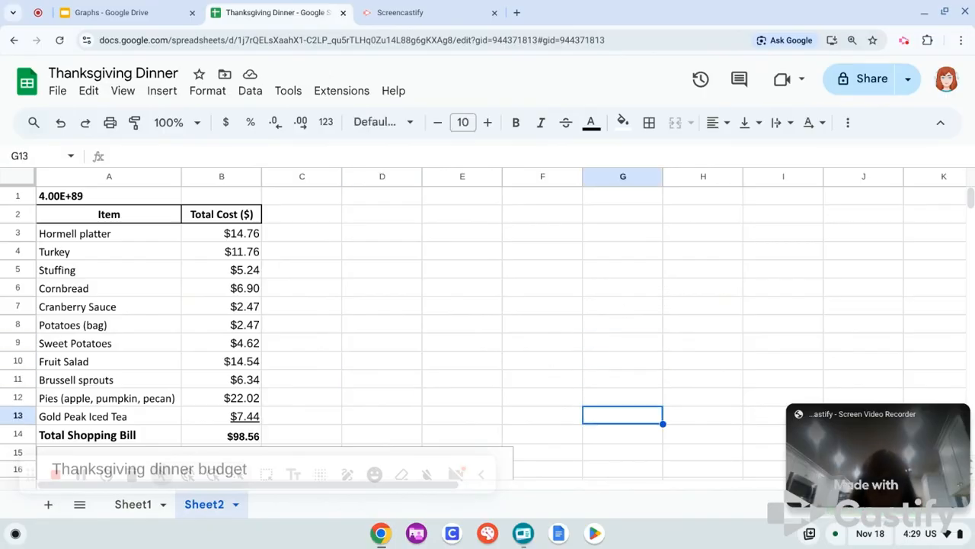
pyautogui.press('Down')
pyautogui.press('Down')
pyautogui.press('Down')
pyautogui.press('Down')
pyautogui.press('Down')
pyautogui.press('Down')
pyautogui.press('Down')
pyautogui.press('Down')
pyautogui.press('Down')
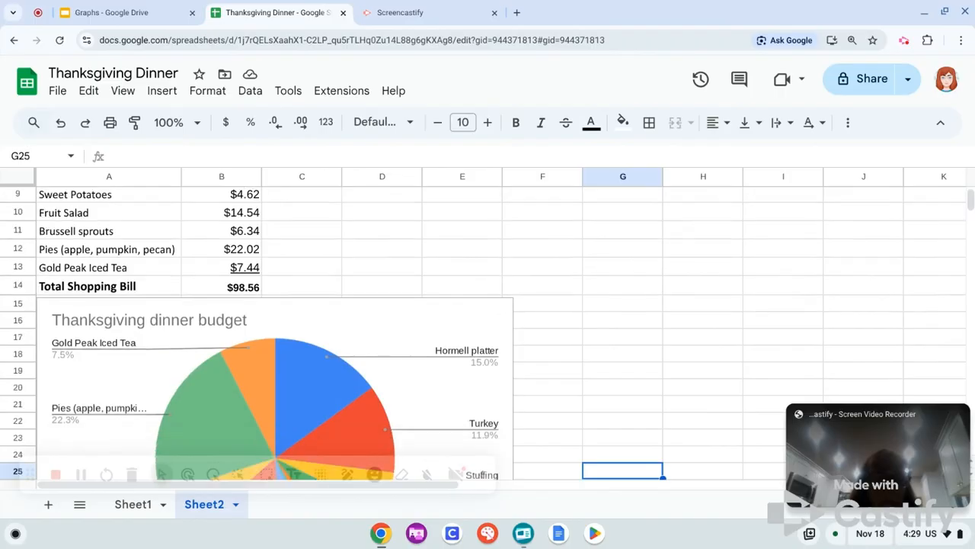
pyautogui.press('Down')
pyautogui.press('Down')
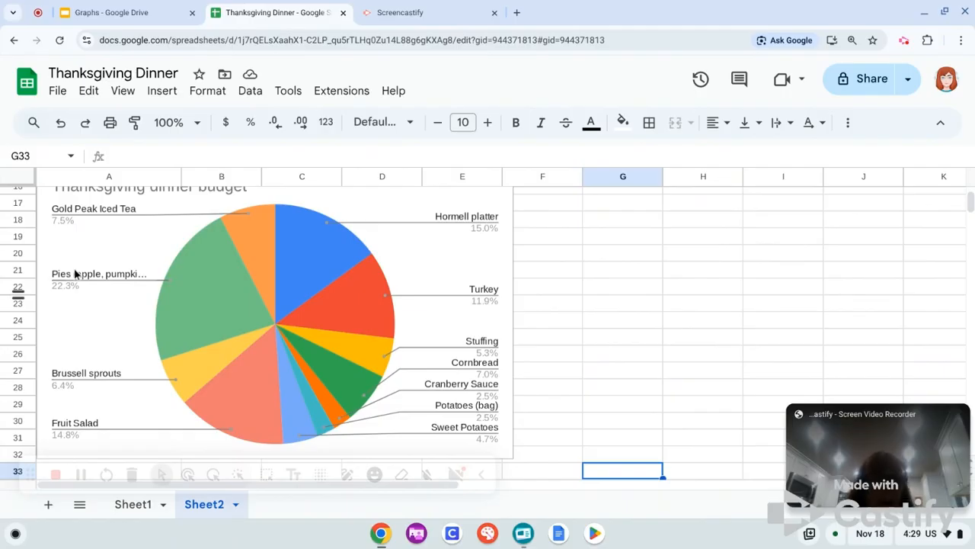
pyautogui.click(576, 313)
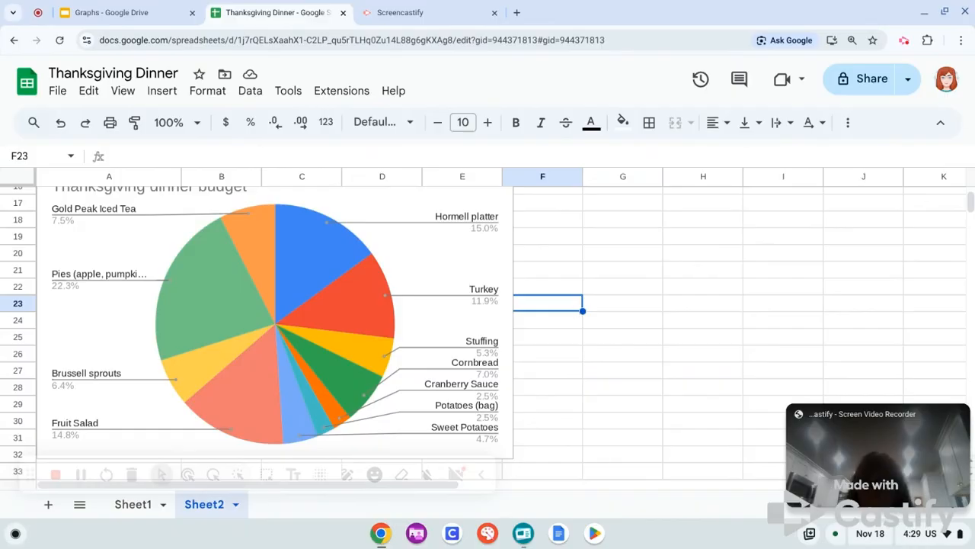
pyautogui.press('Up')
pyautogui.press('Up')
pyautogui.press('Up')
pyautogui.press('Up')
pyautogui.press('Up')
pyautogui.press('Up')
pyautogui.press('Up')
pyautogui.press('Up')
pyautogui.press('Up')
pyautogui.press('Up')
pyautogui.press('Up')
pyautogui.press('Up')
pyautogui.press('Up')
pyautogui.press('Up')
pyautogui.press('Up')
pyautogui.press('Up')
pyautogui.press('Up')
pyautogui.press('Up')
pyautogui.press('Up')
pyautogui.press('Up')
pyautogui.press('Up')
pyautogui.press('Up')
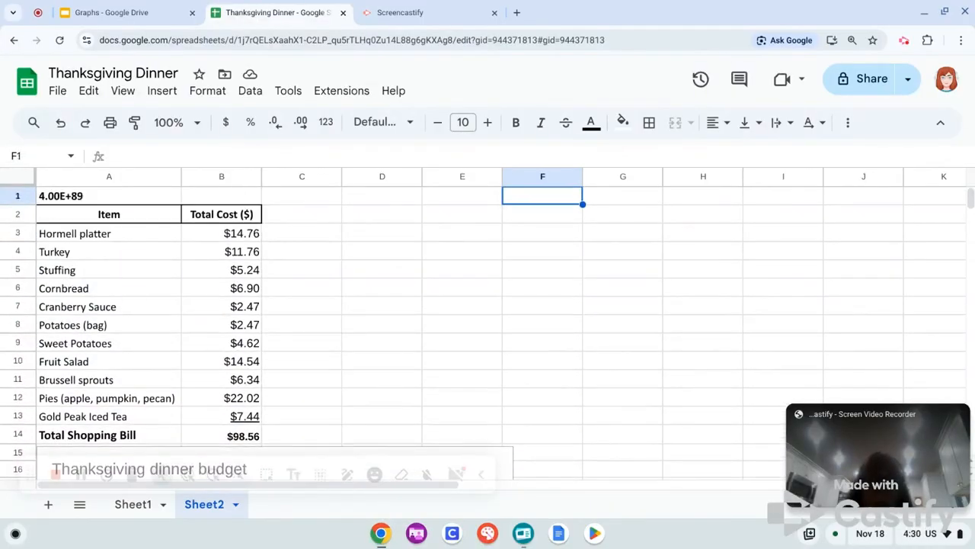